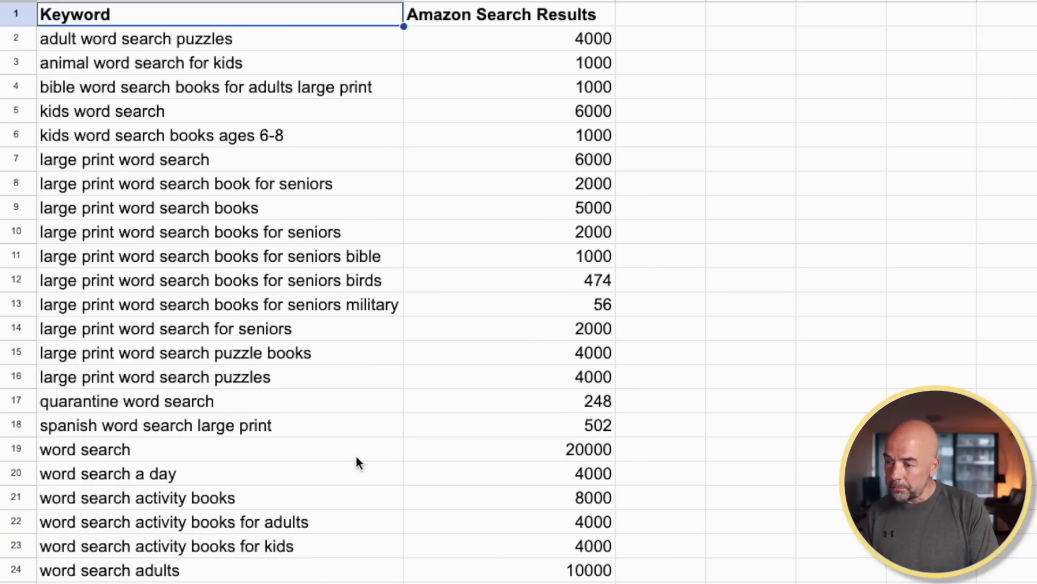
# Look through the word search keywords and their Amazon search results in the spreadsheet
pyautogui.scroll(-3, 357, 461)
pyautogui.scroll(-2, 356, 462)
pyautogui.scroll(5, 356, 461)
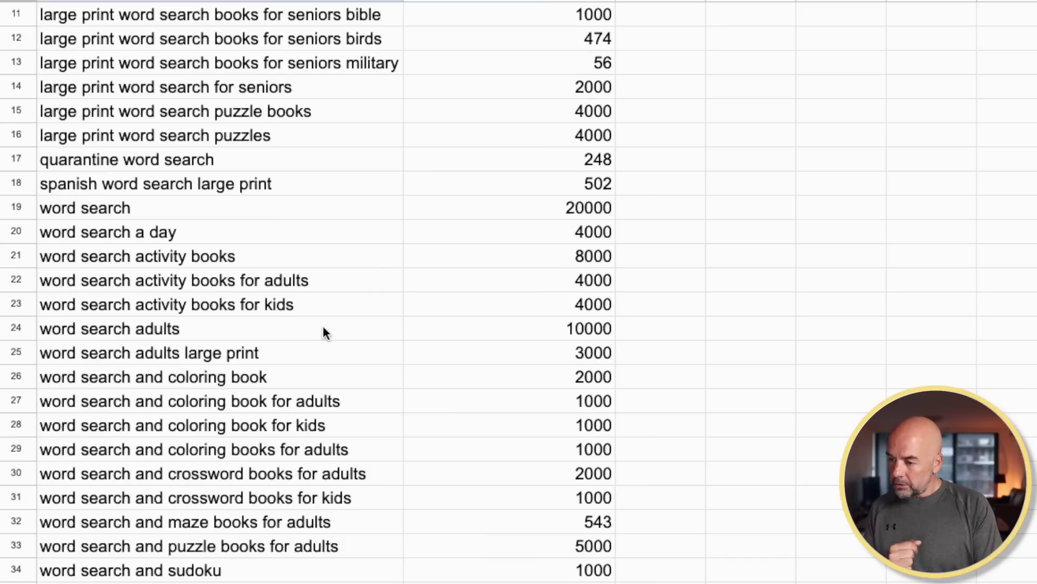
pyautogui.scroll(5, 546, 65)
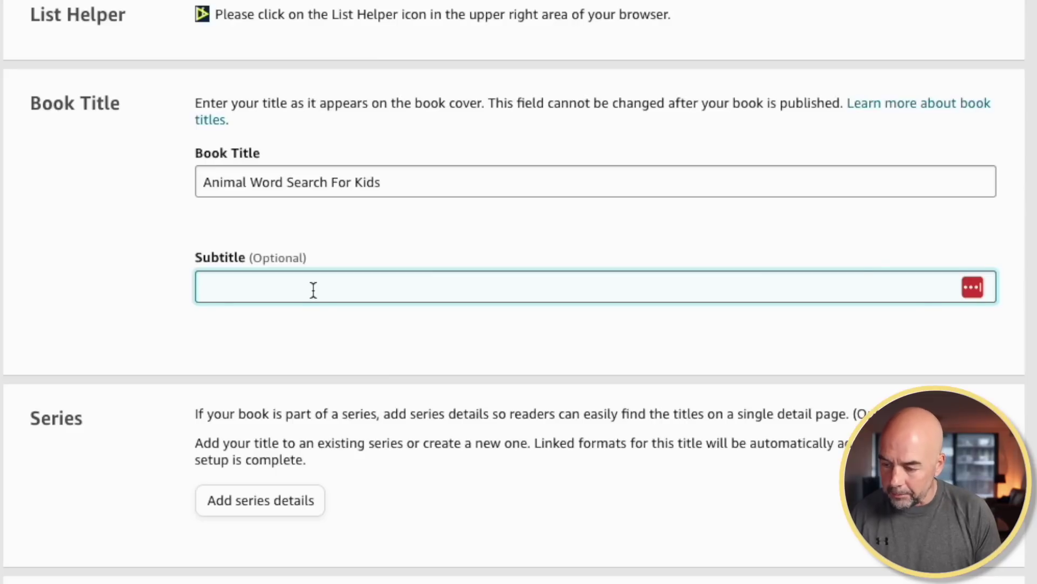
# Enter the book's subtitle as "Awesome Childrens Animal Word Search Book. Kids Puzzle Book for Ages"
pyautogui.write('Awesome')
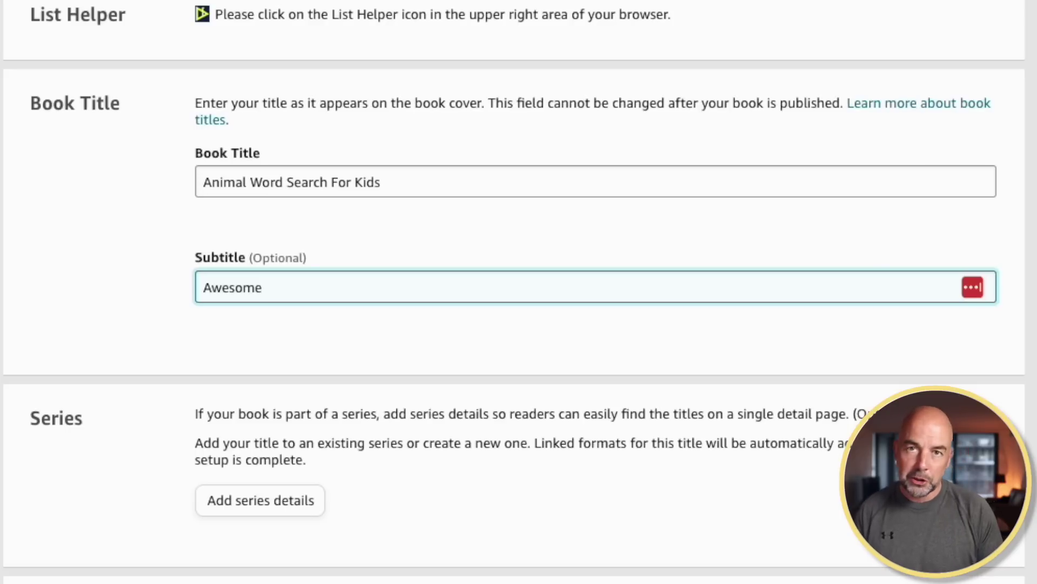
pyautogui.write(' Childrens')
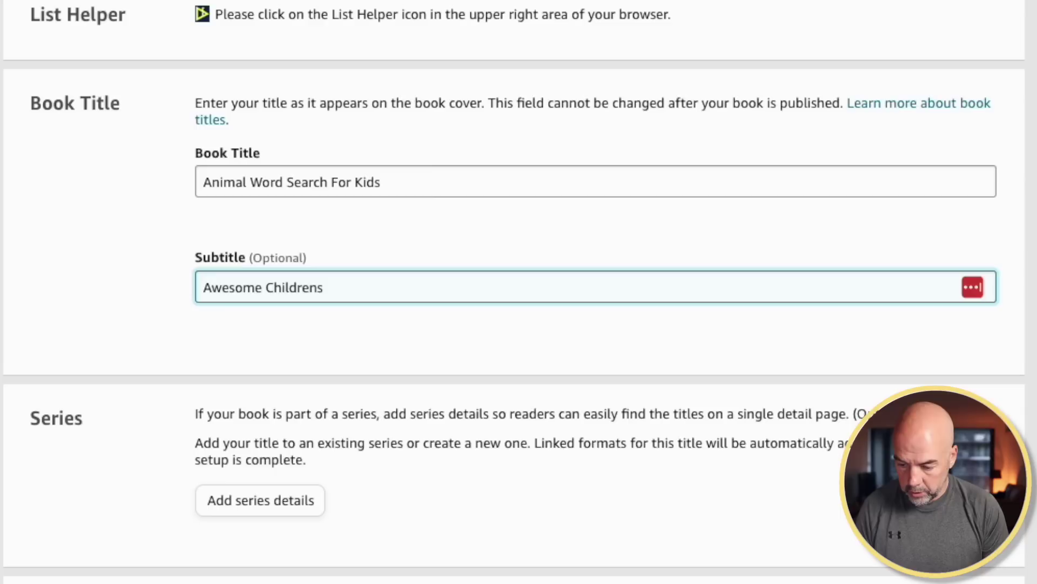
pyautogui.write(' Animal')
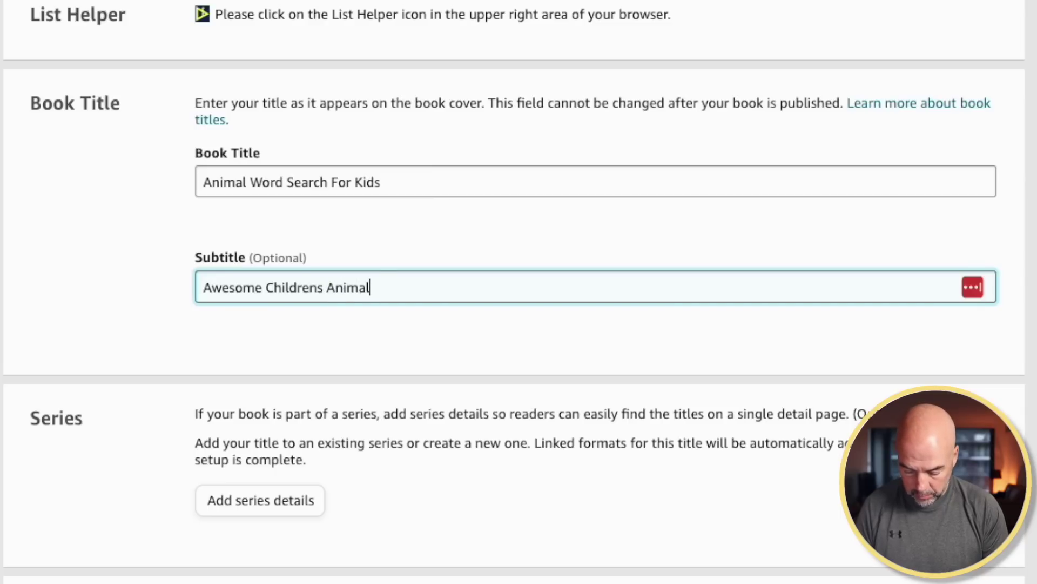
pyautogui.write(' Word Search')
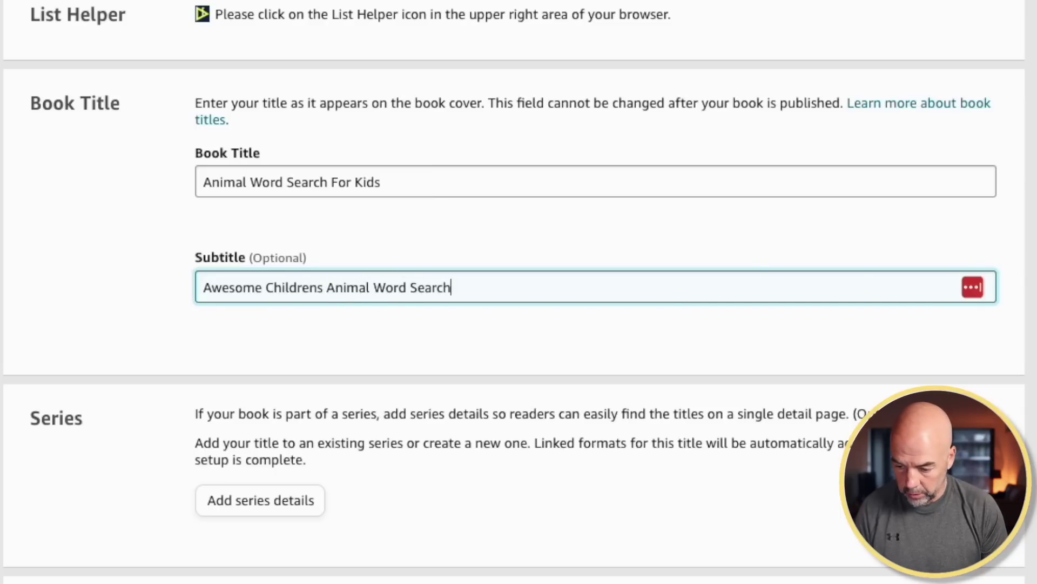
pyautogui.write(' Book. Kids')
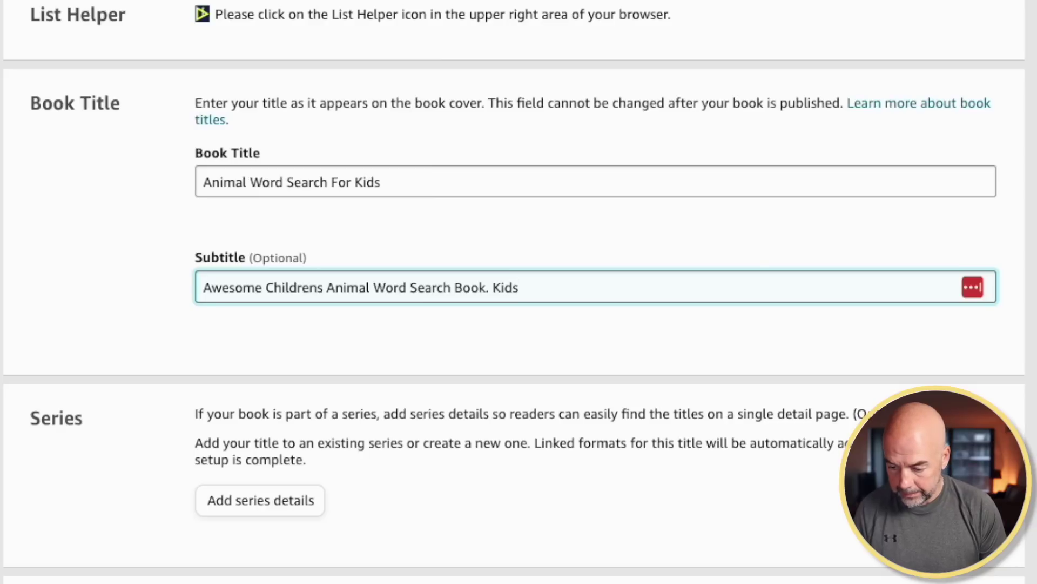
pyautogui.write(' Puzzle Book')
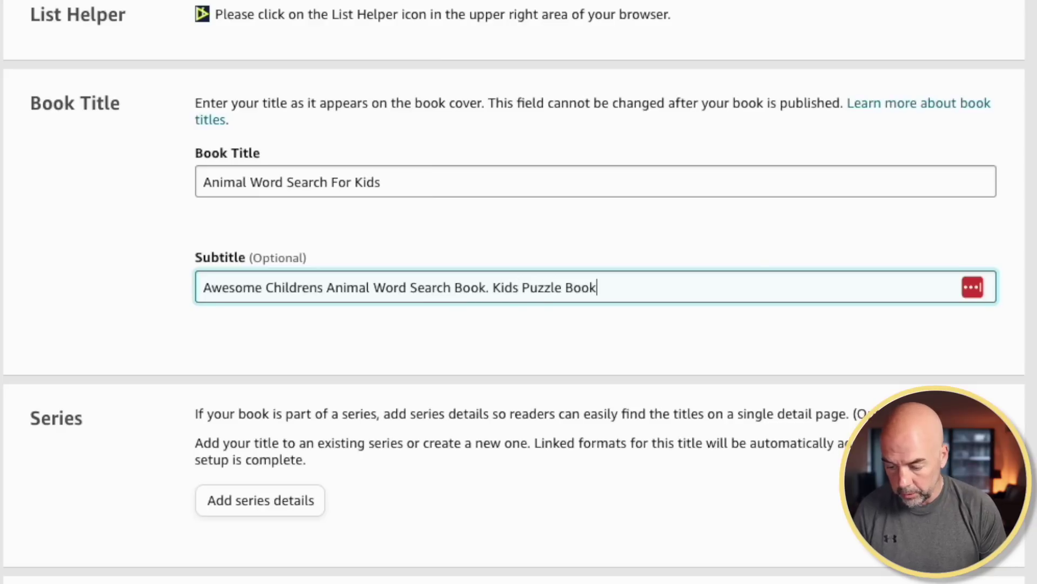
pyautogui.write(' for Ages')
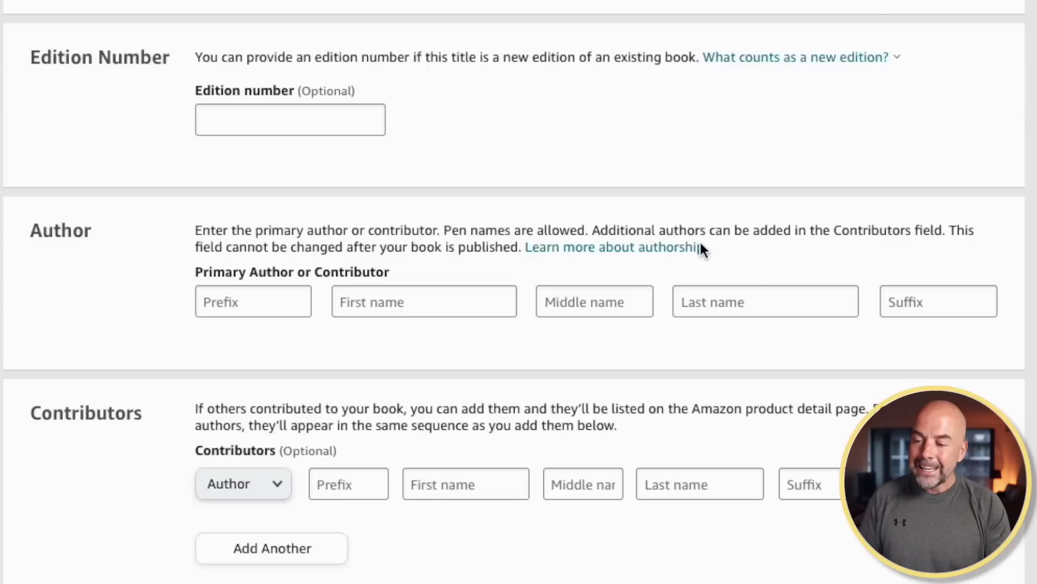
# Write the book description's opening line "A fun word search book for kids. Ideal for ages 6-8."
pyautogui.scroll(-10, 699, 248)
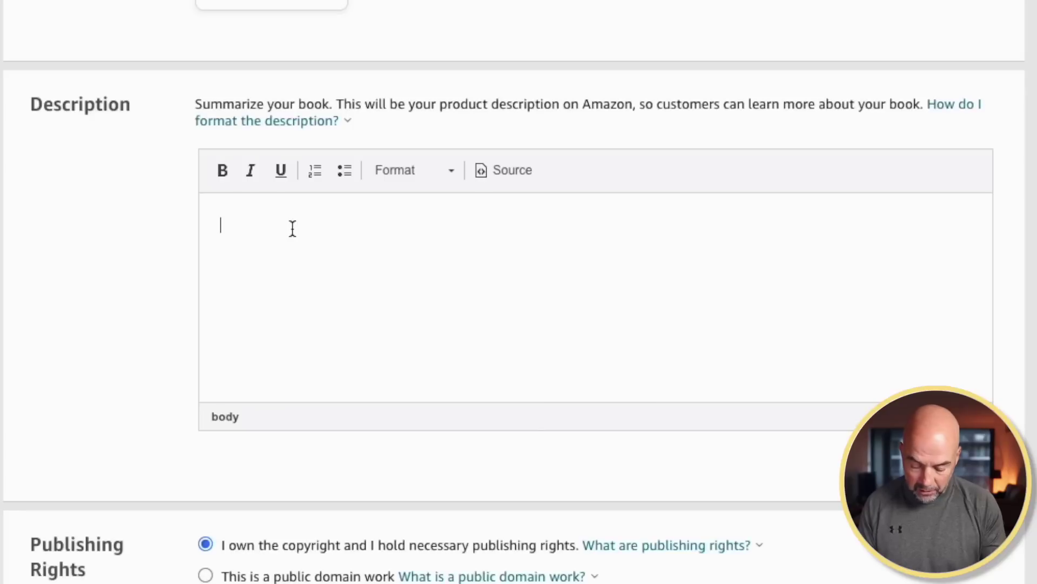
pyautogui.write('A')
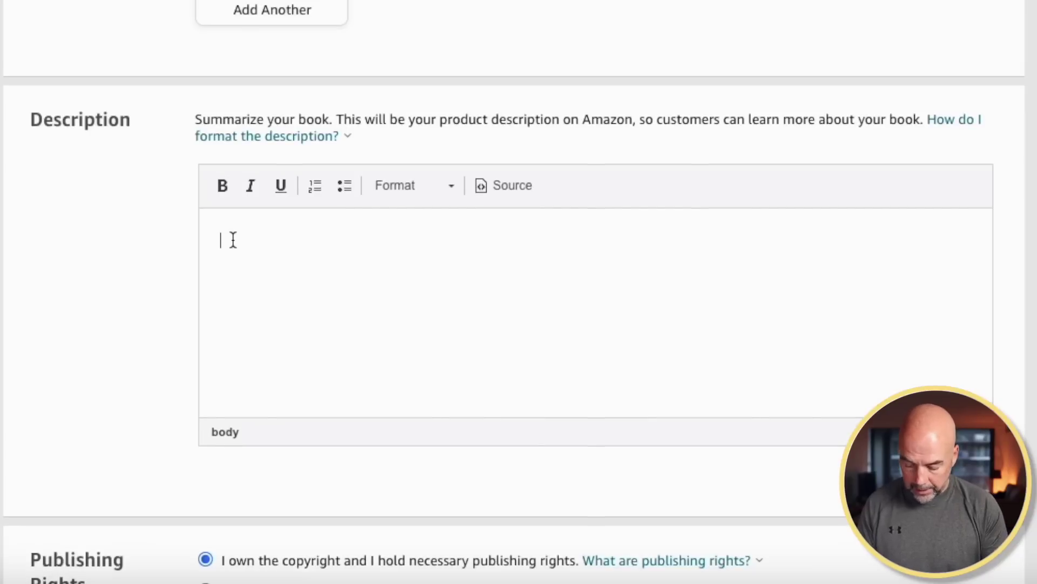
pyautogui.write('A ')
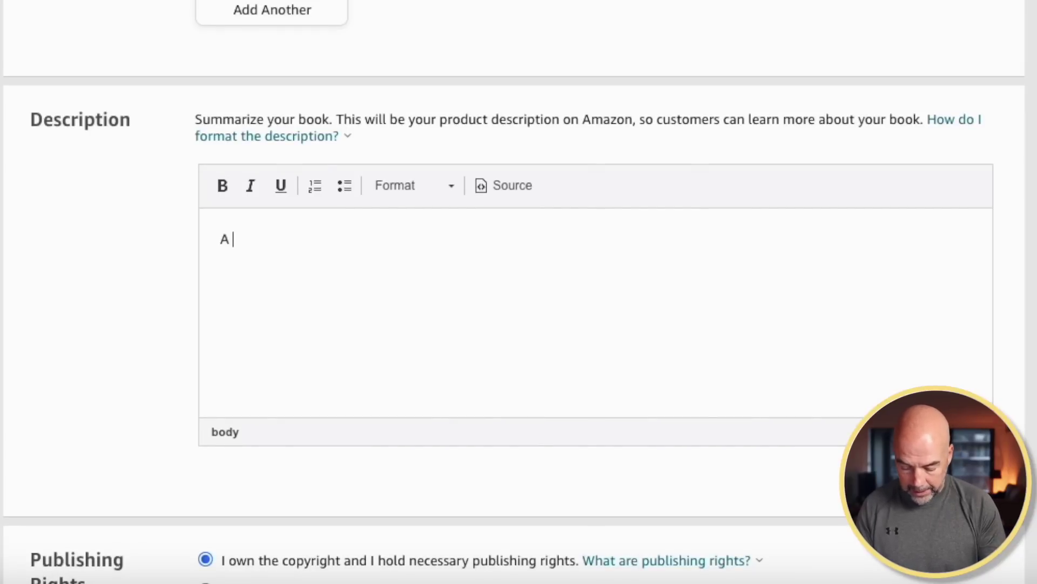
pyautogui.write('fun word sear')
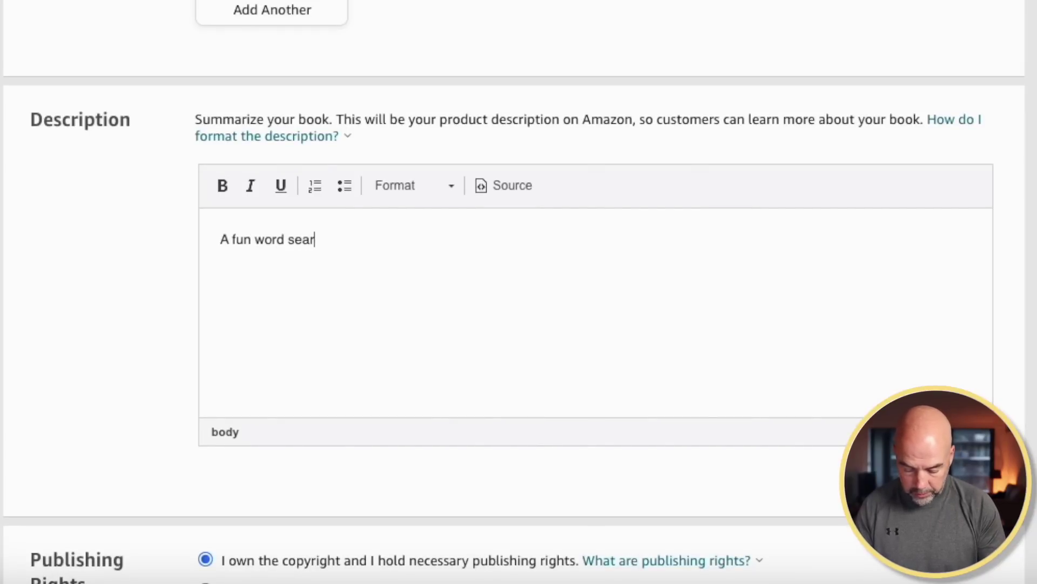
pyautogui.write('ch book for kids. Ideal')
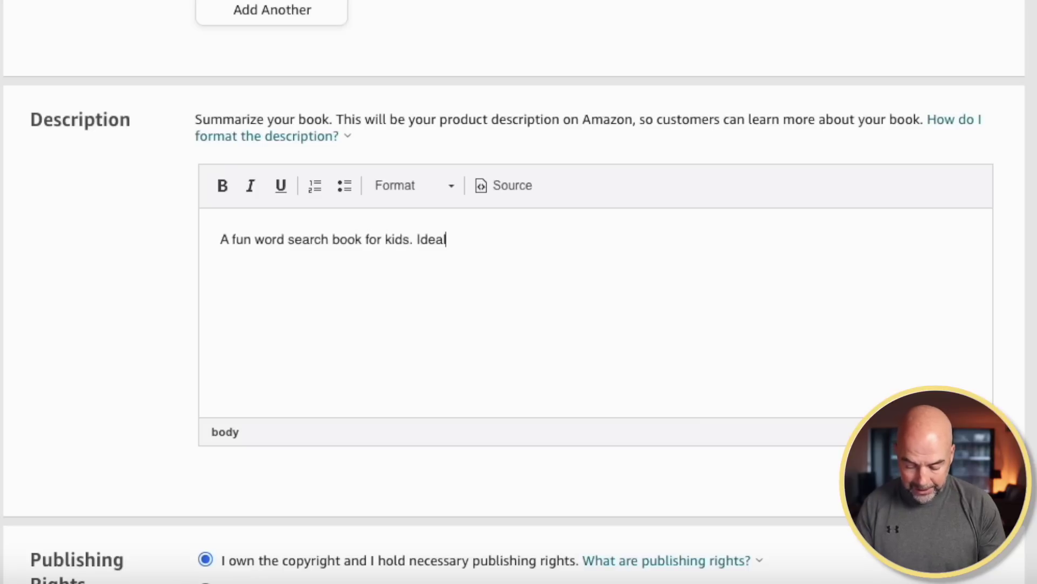
pyautogui.write(' for ages 6-8.')
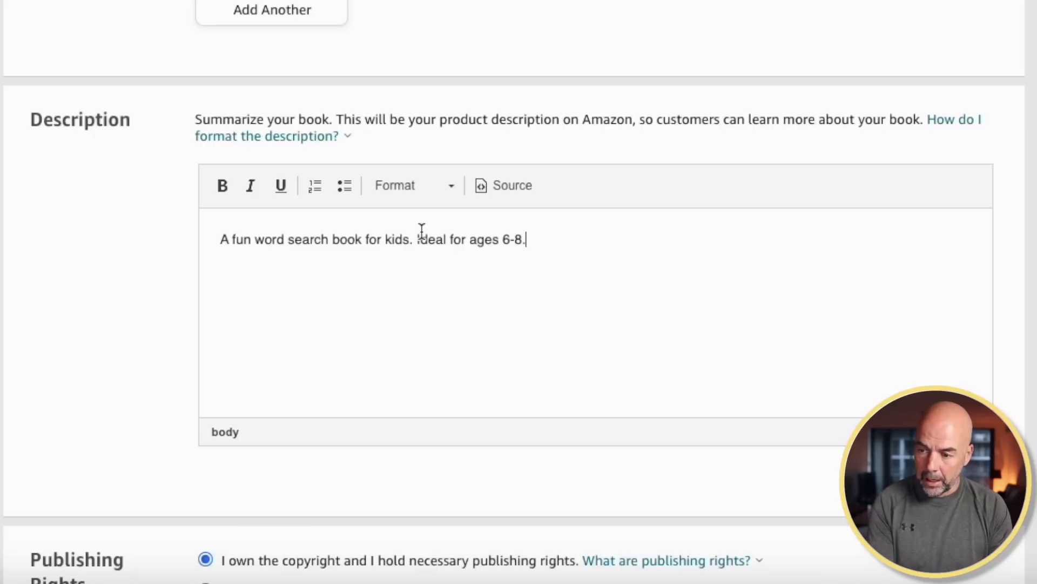
# Add a bulleted list under the description's opening line with "Matte Cover", "8.5x11"" and "120 Pages"
pyautogui.press('Return')
pyautogui.click(346, 186)
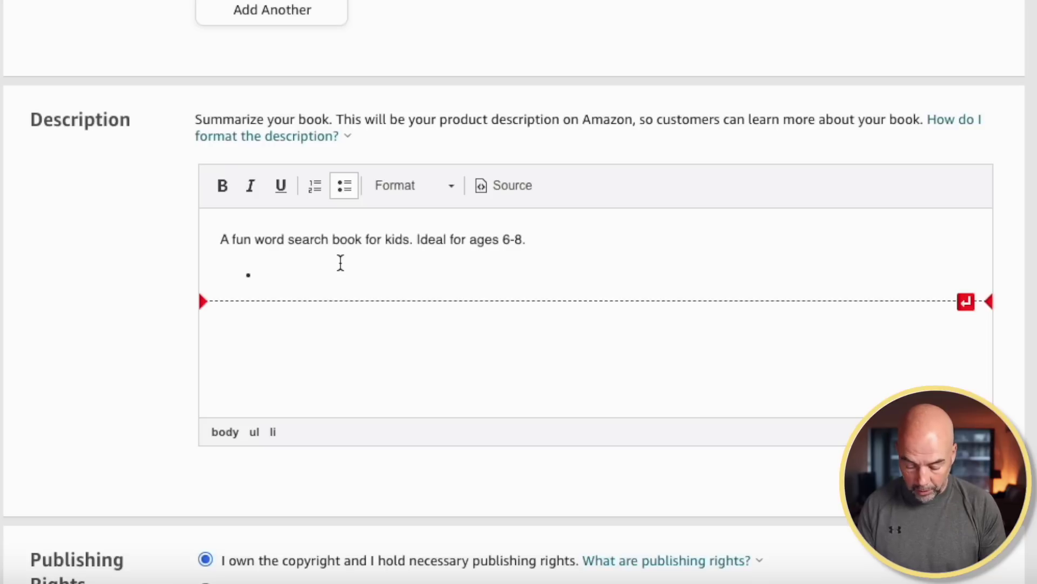
pyautogui.write('Matte Cover')
pyautogui.press('Return')
pyautogui.write('8.5x11"')
pyautogui.press('Return')
pyautogui.write('120 Pages')
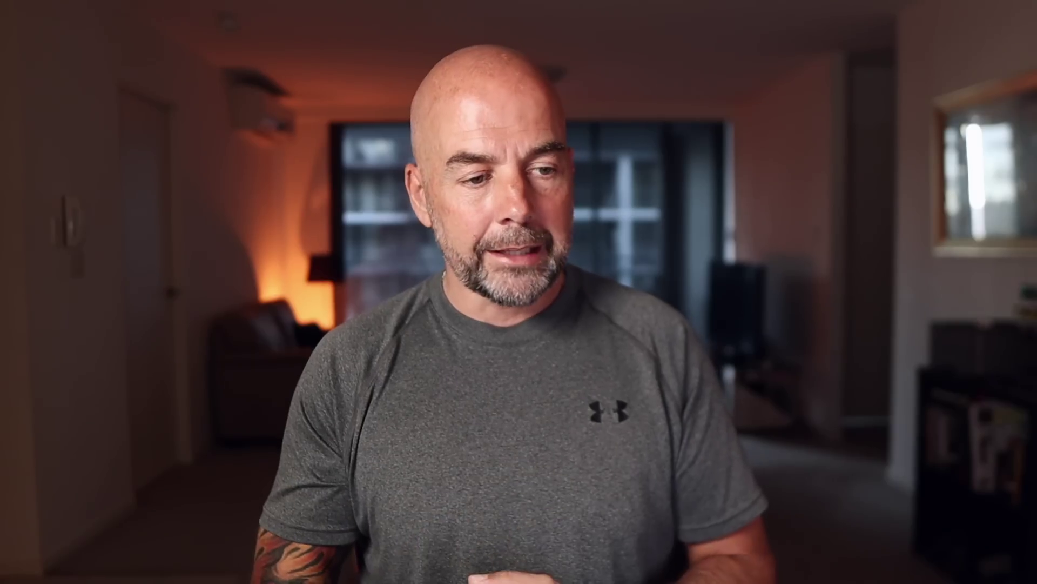
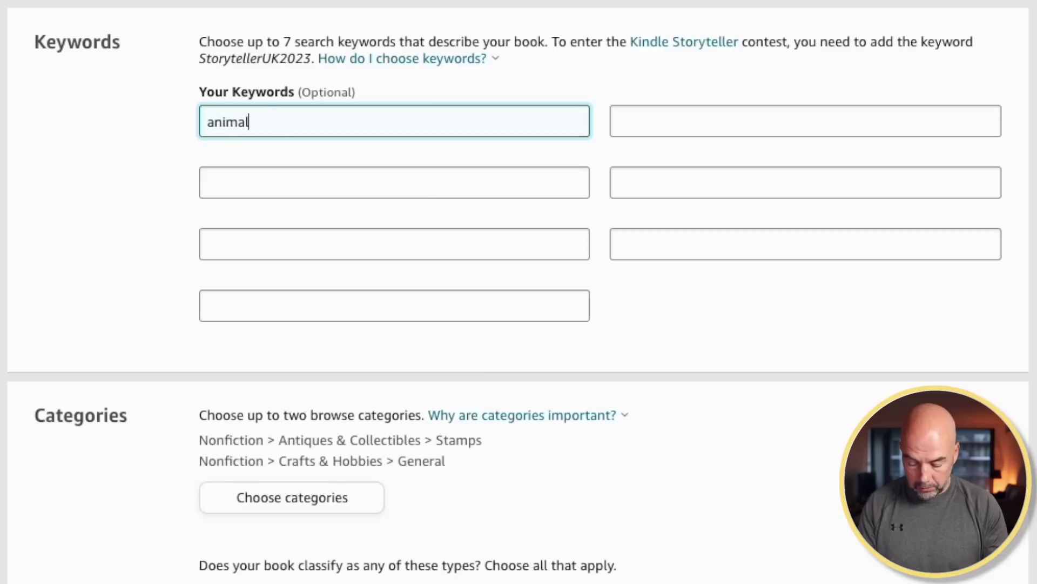
# Enter the search keywords "animal word search for kids" and "childrens word search book"
pyautogui.write('word search for kids')
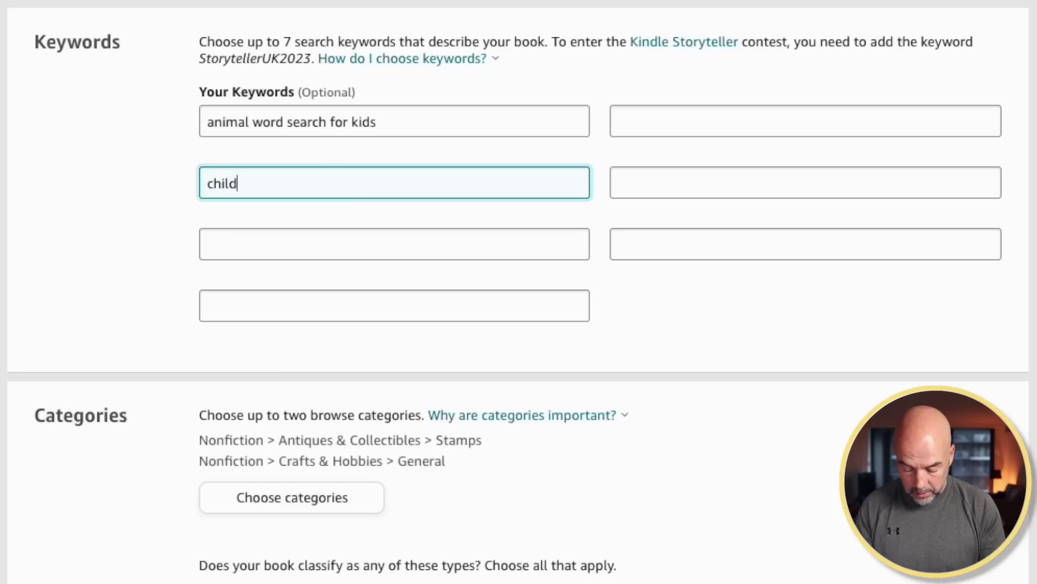
pyautogui.write('rens word search book')
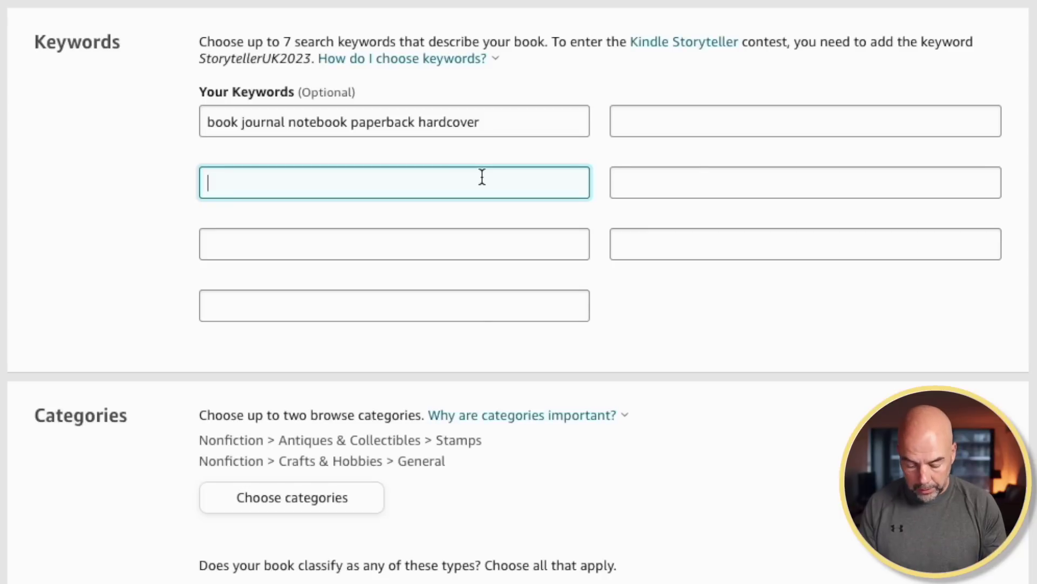
# Enter "kids children son daughter girl boy grandson" in the keyword field directly below "book journal notebook paperback hardcover"
pyautogui.write('kids children')
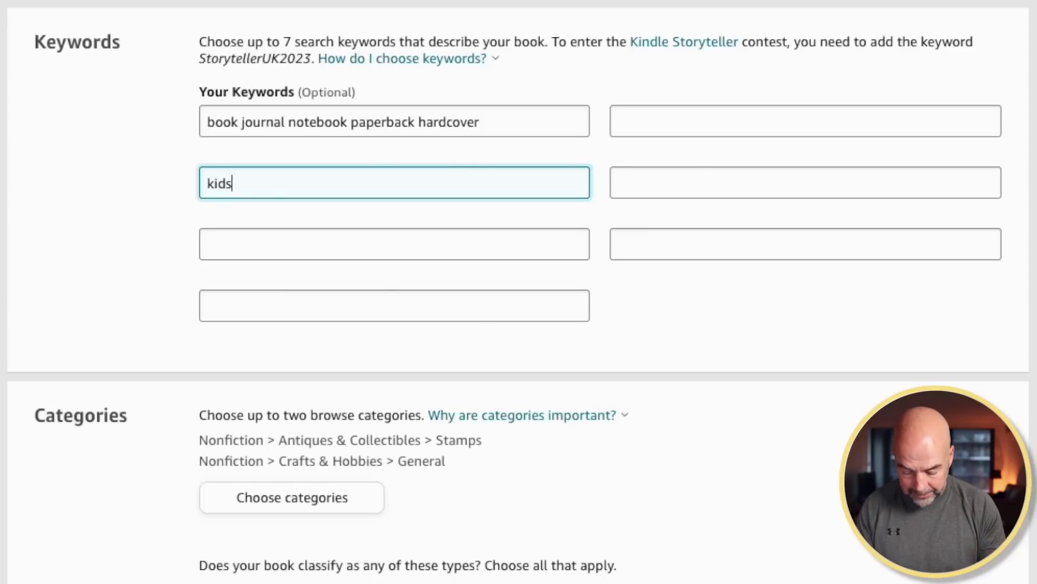
pyautogui.write(' son daughter girl boy')
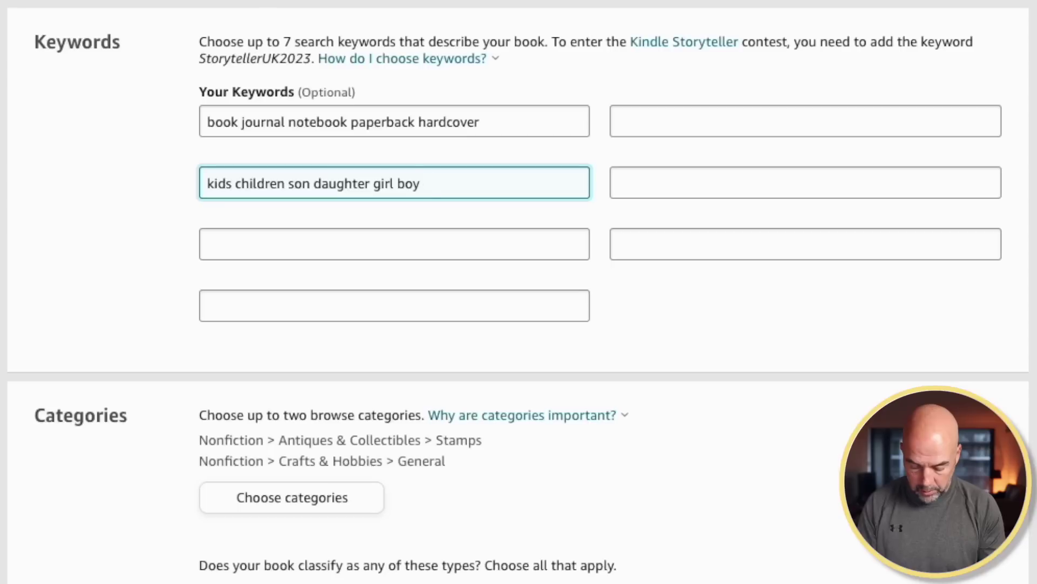
pyautogui.write('grand')
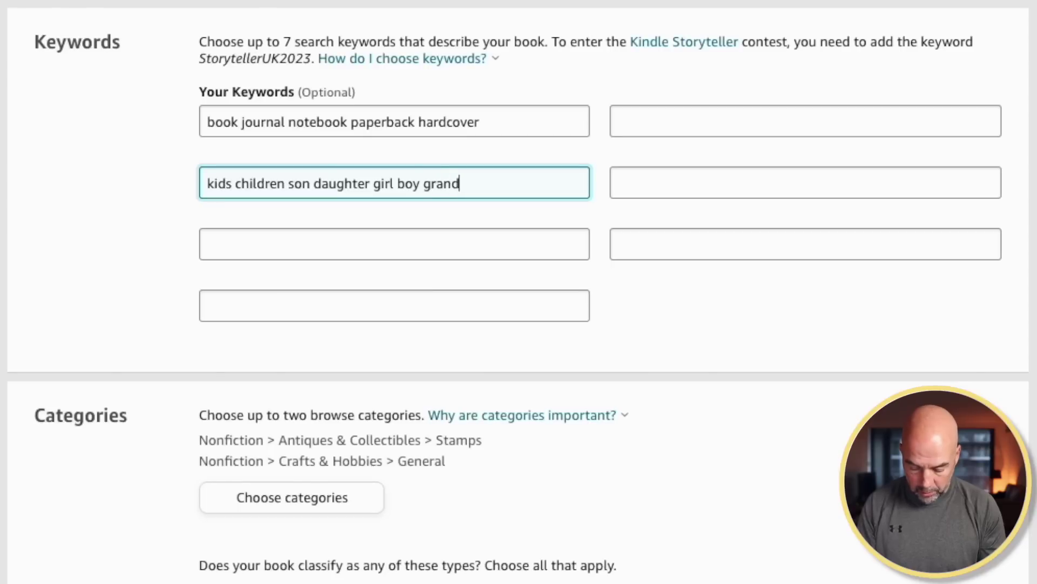
pyautogui.write('son grand')
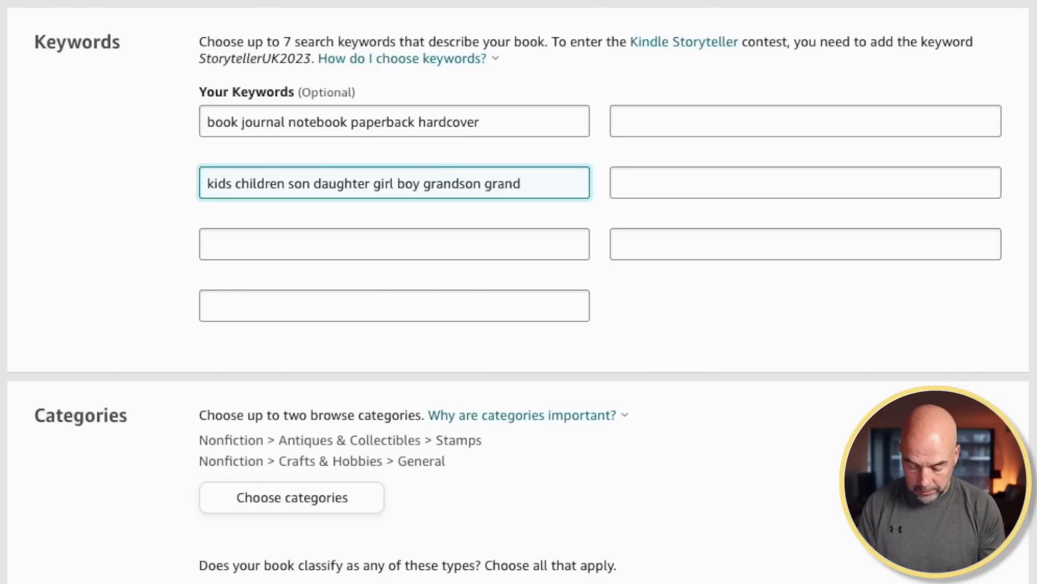
pyautogui.press('BackSpace')
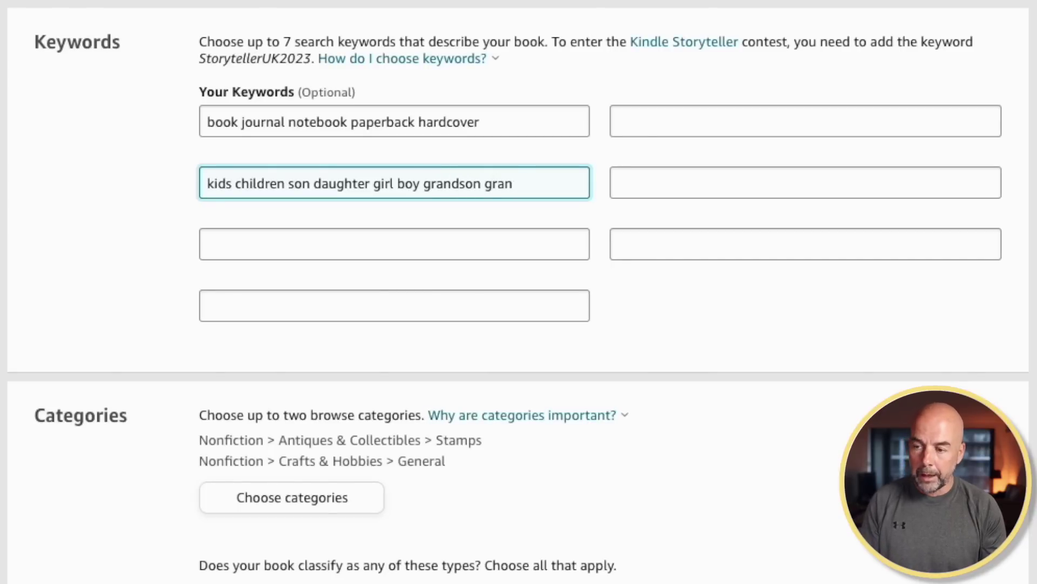
# Add the keyword entries "granddaughter 6-8 six to eight" and "puzzle activity compendium animal" in the following fields
pyautogui.click(681, 192)
pyautogui.write('granddaughter 6-8 six to eight')
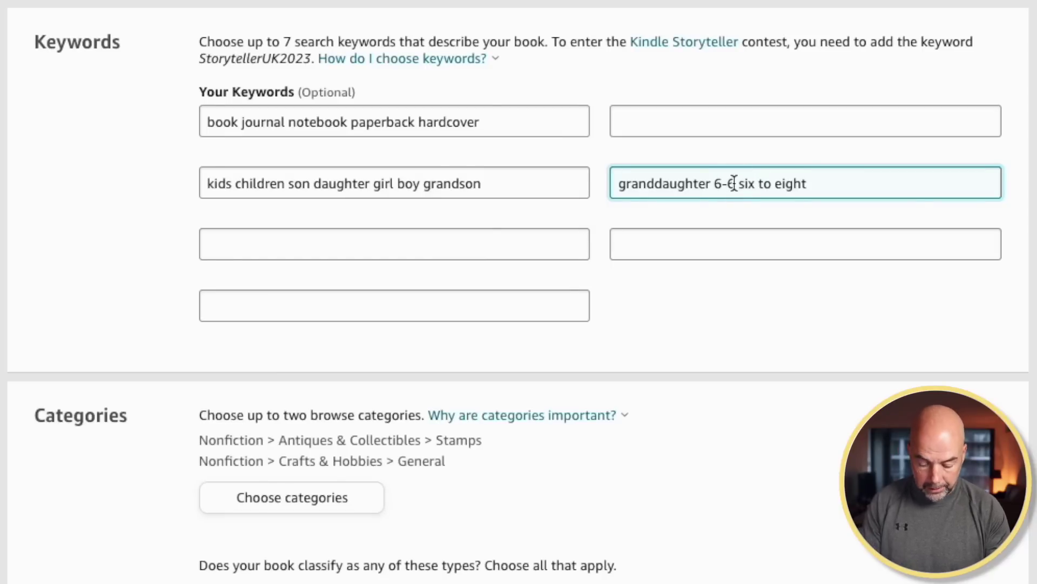
pyautogui.click(550, 253)
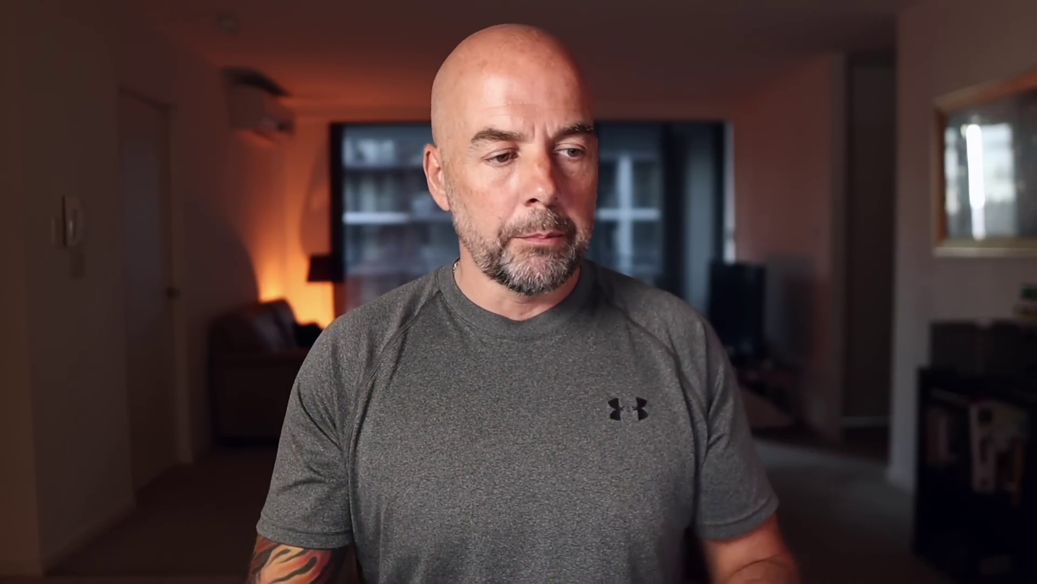
pyautogui.write('puzzle activity')
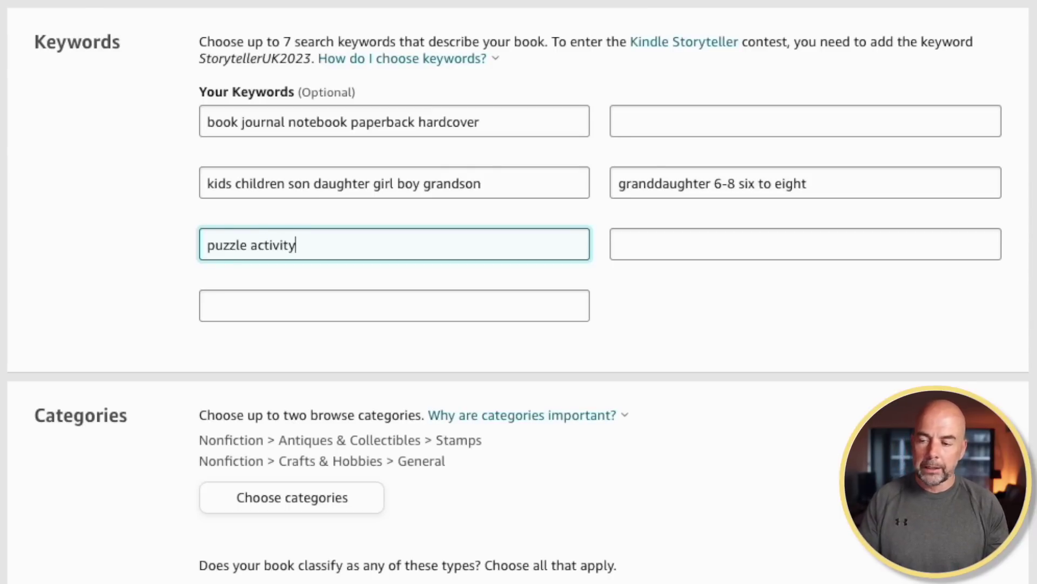
pyautogui.write('compendiu')
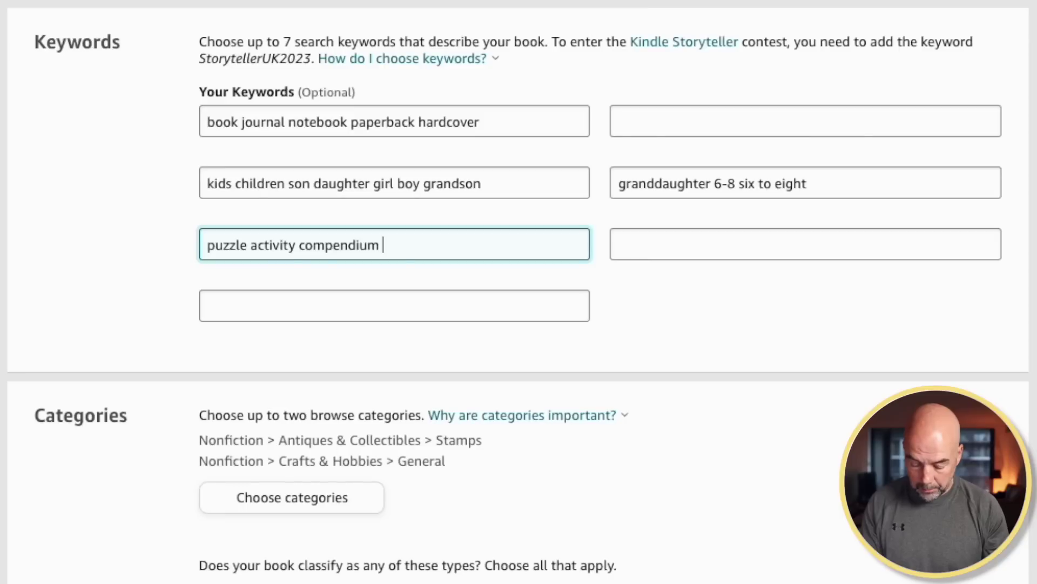
pyautogui.write('animal')
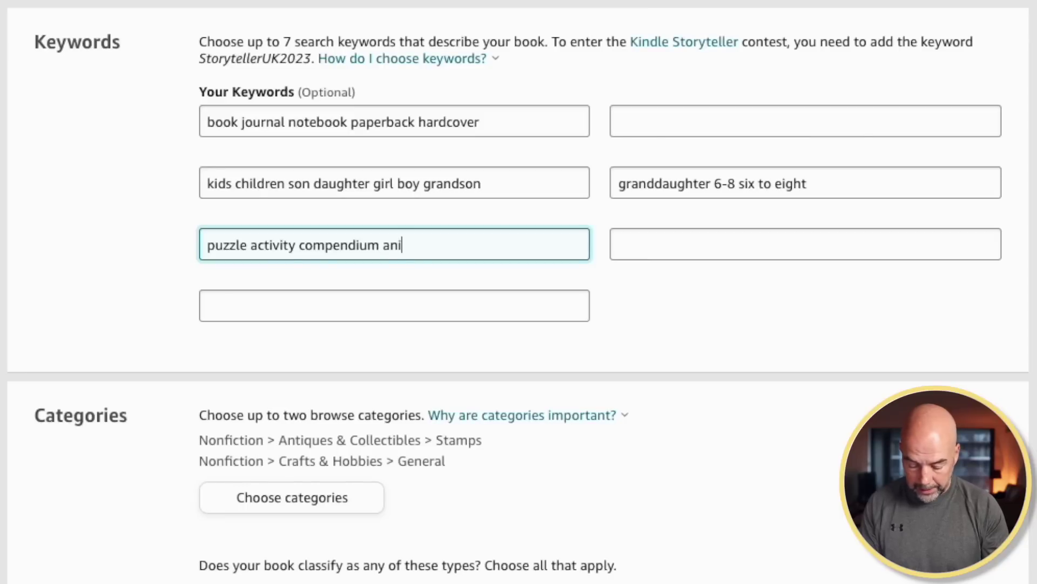
# Add "birthday christmas gift ideas present holiday" as the next keyword entry and "travel" in the final keyword field
pyautogui.click(630, 246)
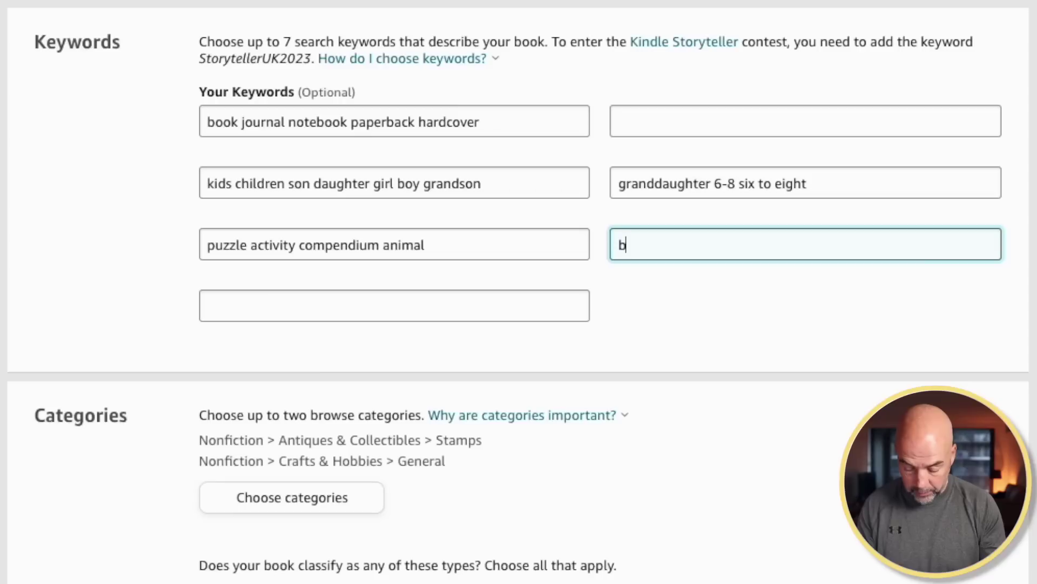
pyautogui.write('irthday christmas')
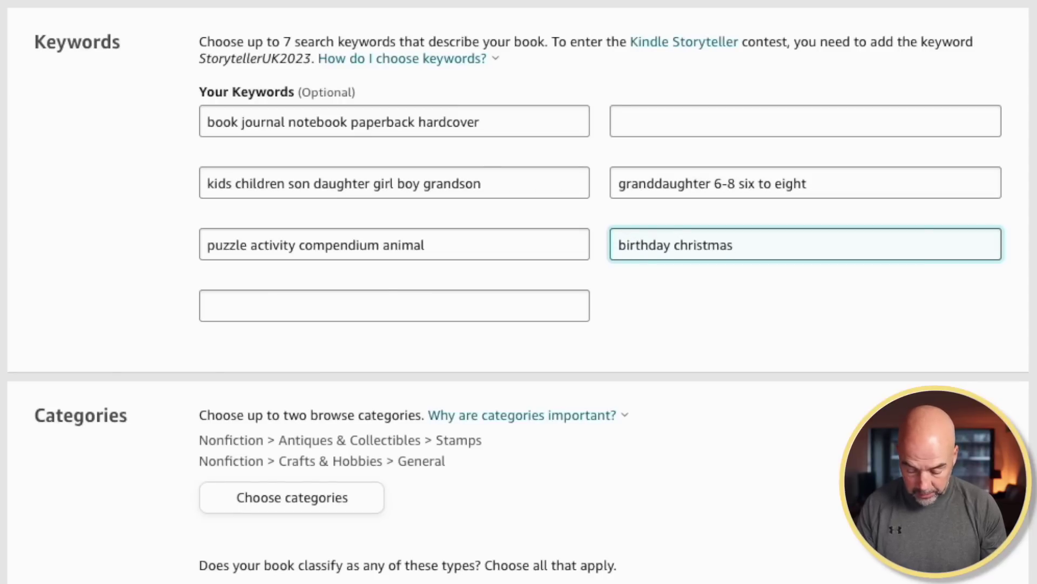
pyautogui.write(' gift ideas present ho')
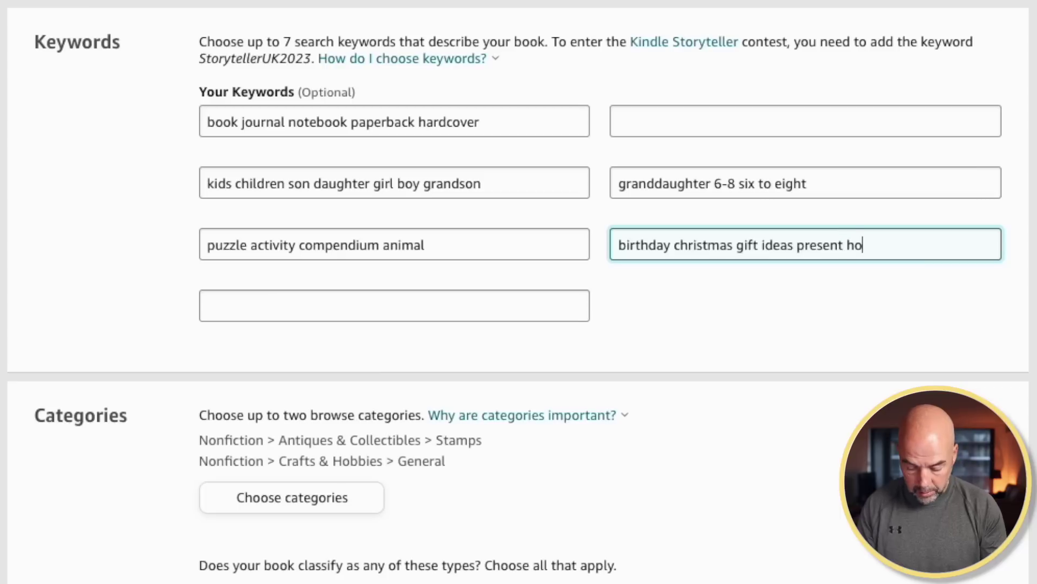
pyautogui.write('liday trav')
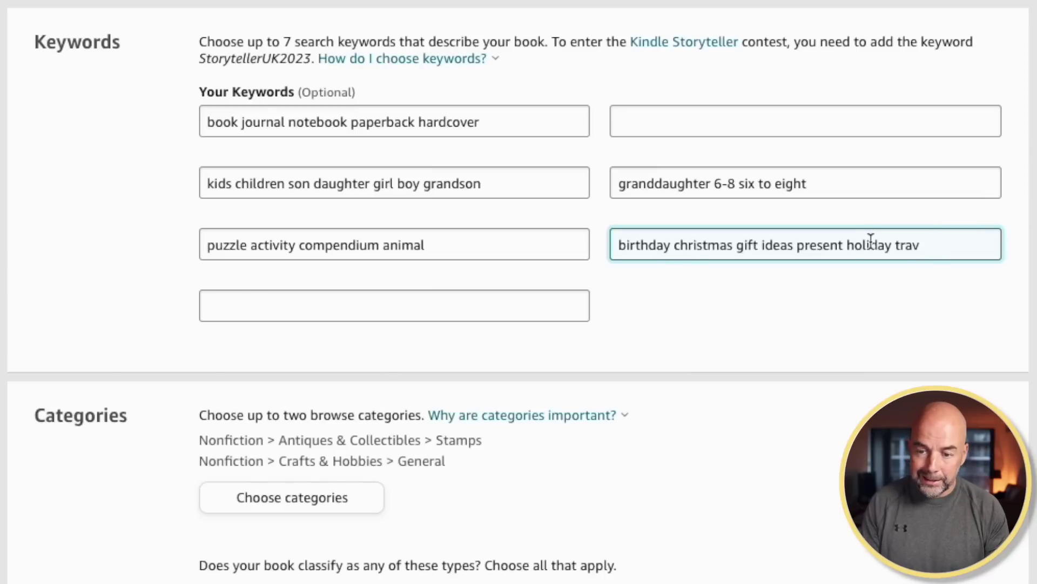
pyautogui.moveTo(921, 245); pyautogui.dragTo(886, 246)
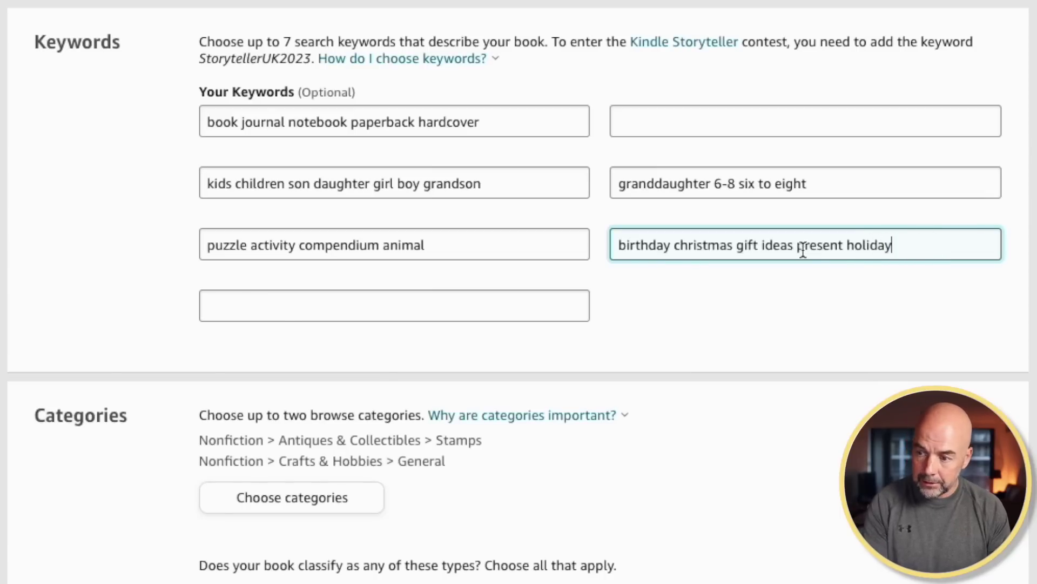
pyautogui.click(209, 312)
pyautogui.write('travel')
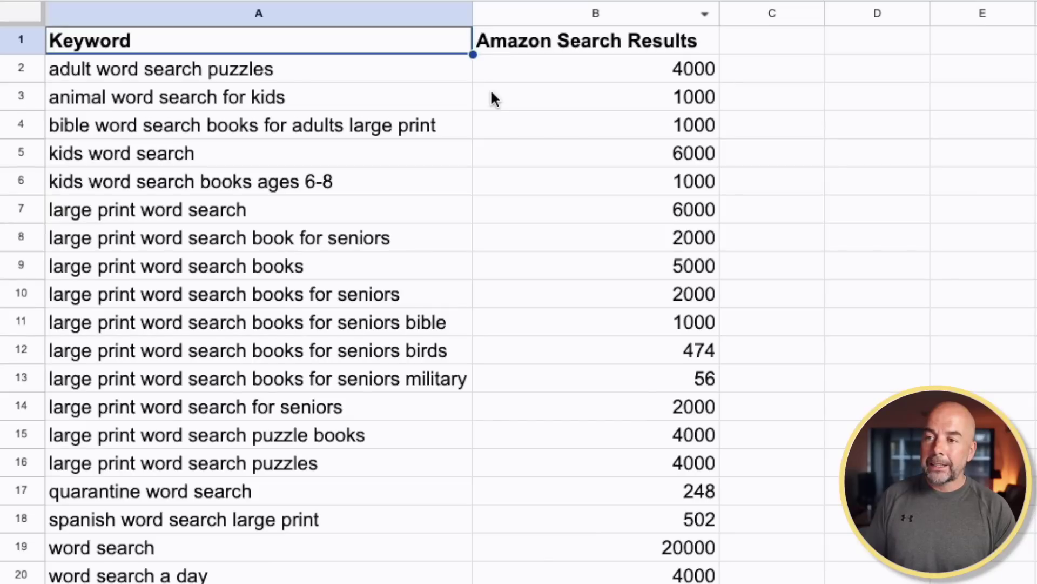
# Return to the keyword spreadsheet and skim its list of word search phrases
pyautogui.scroll(-10, 416, 238)
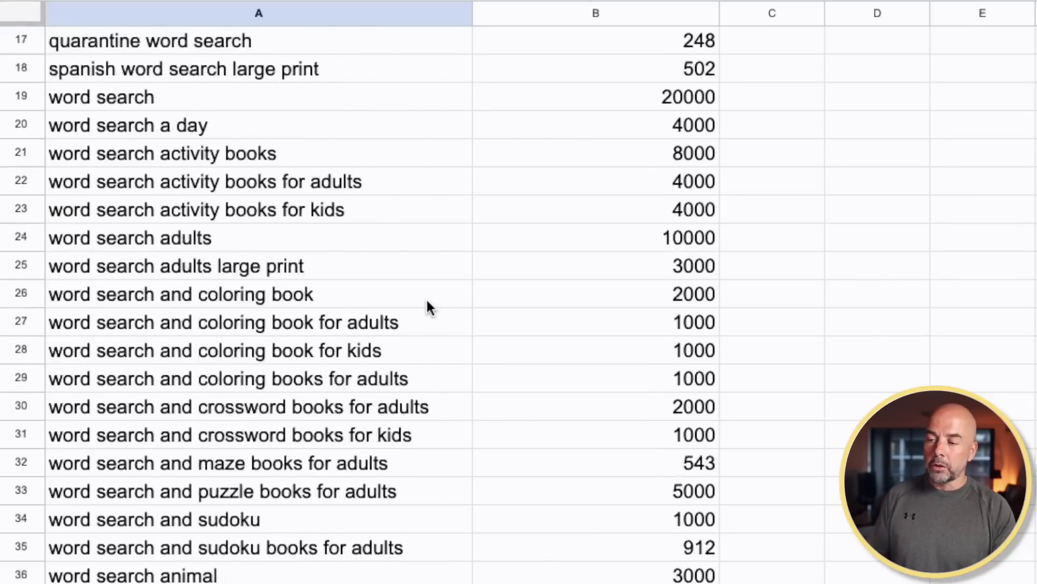
pyautogui.scroll(10, 427, 303)
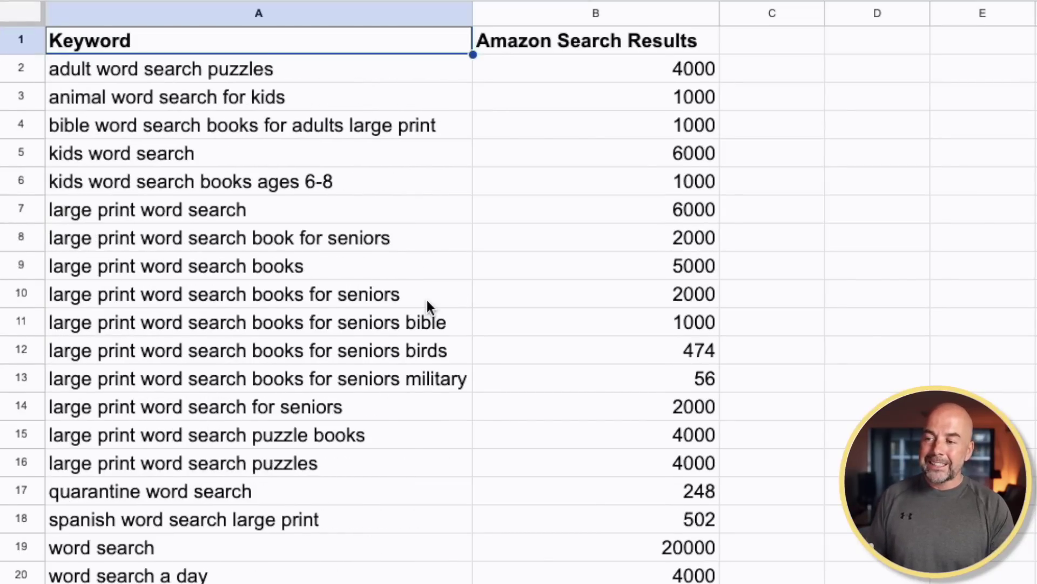